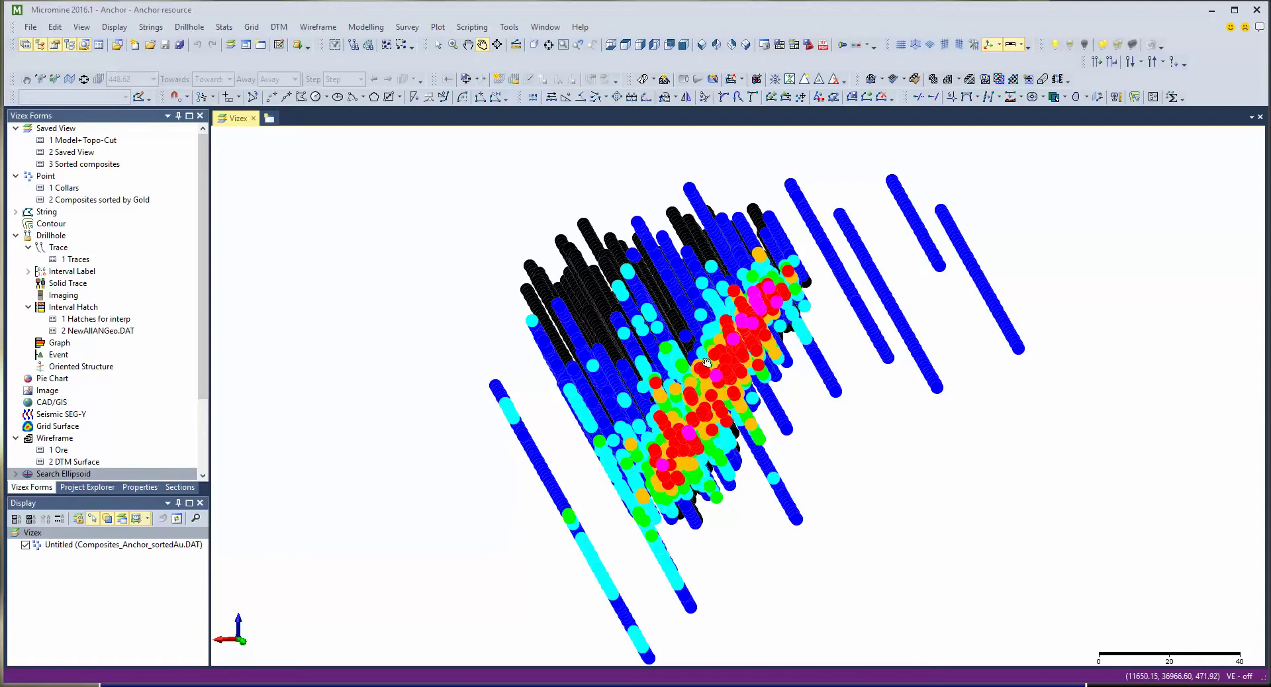
Rotate the composite drillholes to view them edge-on and zoom out until every hole shows.
{"action": "left_click_drag", "start_coordinate": [706, 363], "coordinate": [799, 240]}
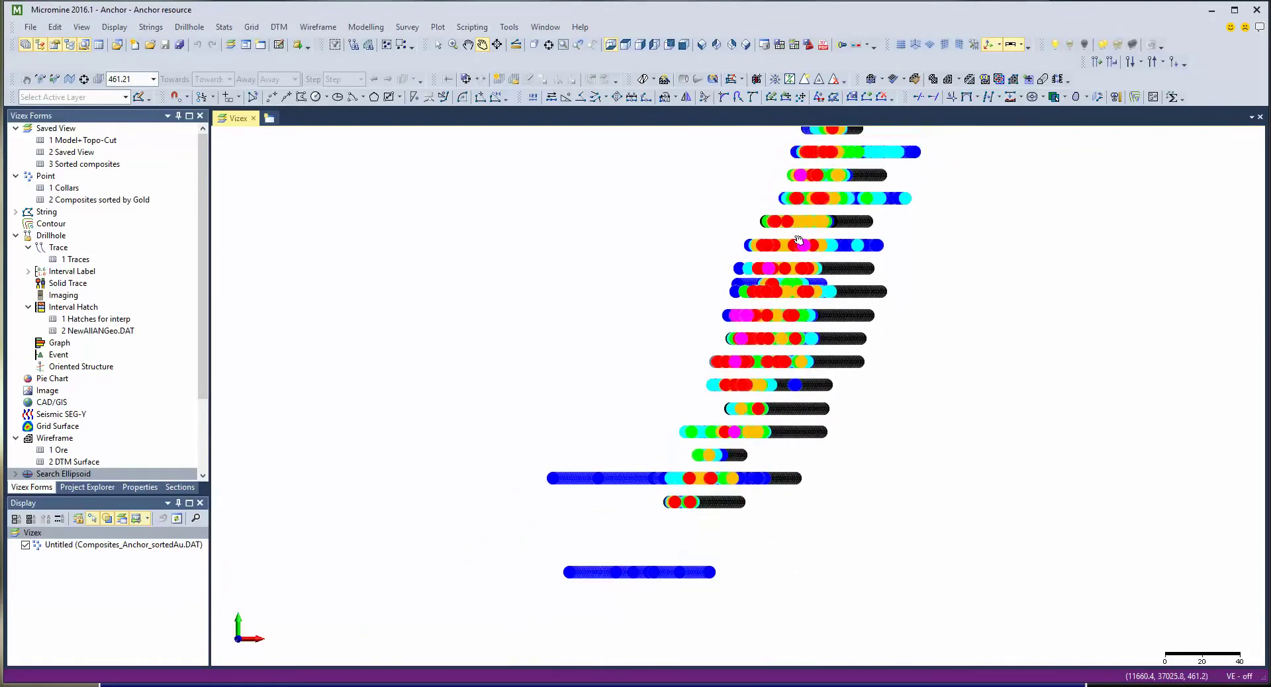
{"action": "scroll", "coordinate": [770, 272], "scroll_direction": "down", "scroll_amount": 1}
{"action": "scroll", "coordinate": [632, 487], "scroll_direction": "down", "scroll_amount": 1}
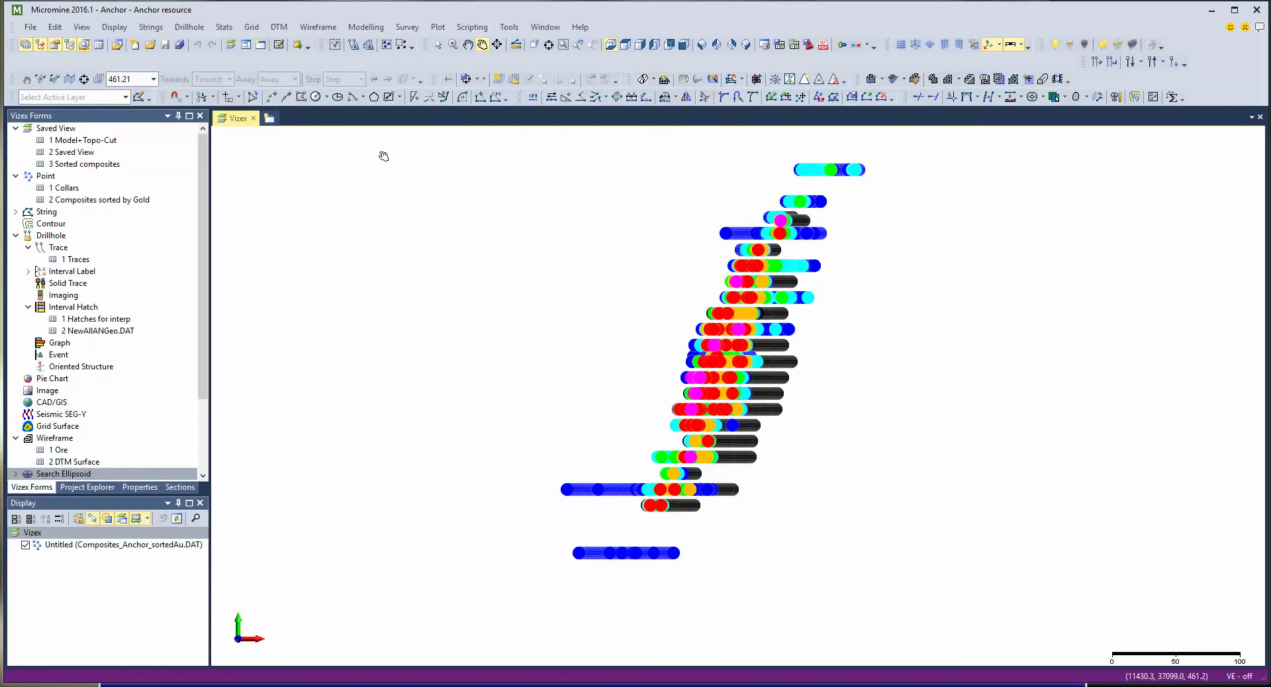
Build a Semi Variogram Map of Au_ppm from Composites_Anchor_sortedAu using 38 directions and lag interval 25.
{"action": "left_click", "coordinate": [224, 27]}
{"action": "left_click", "coordinate": [268, 210]}
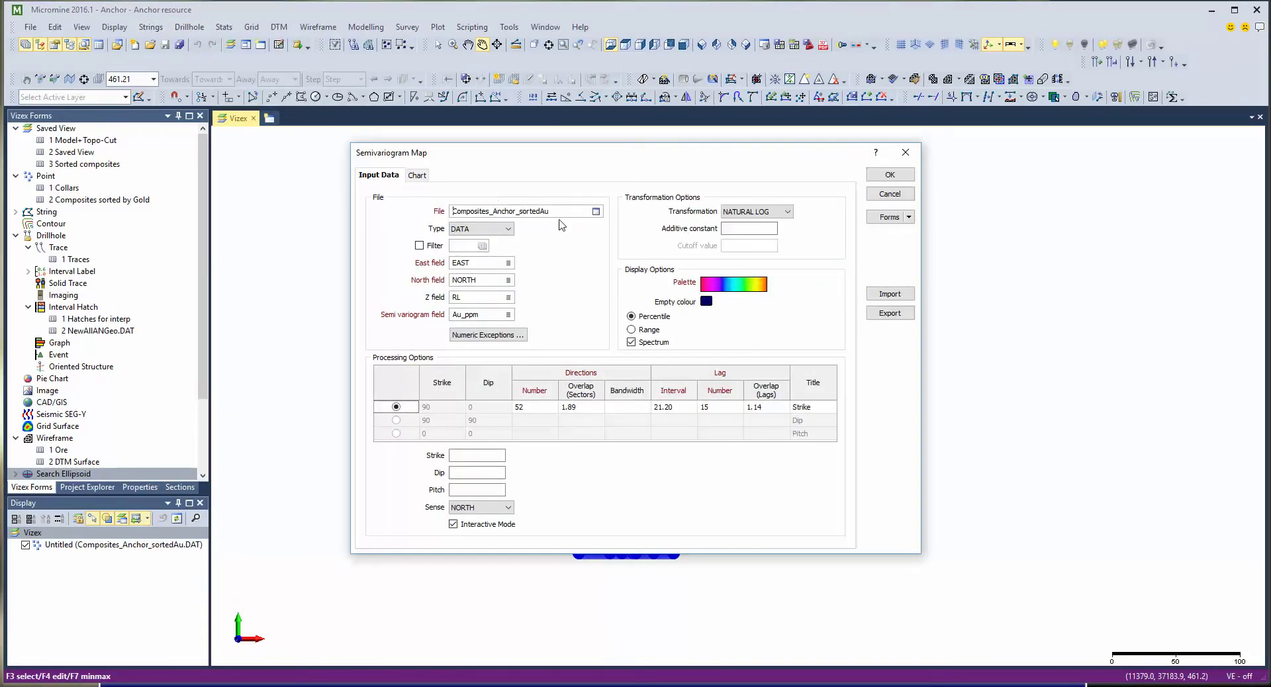
{"action": "left_click_drag", "start_coordinate": [562, 213], "coordinate": [443, 223]}
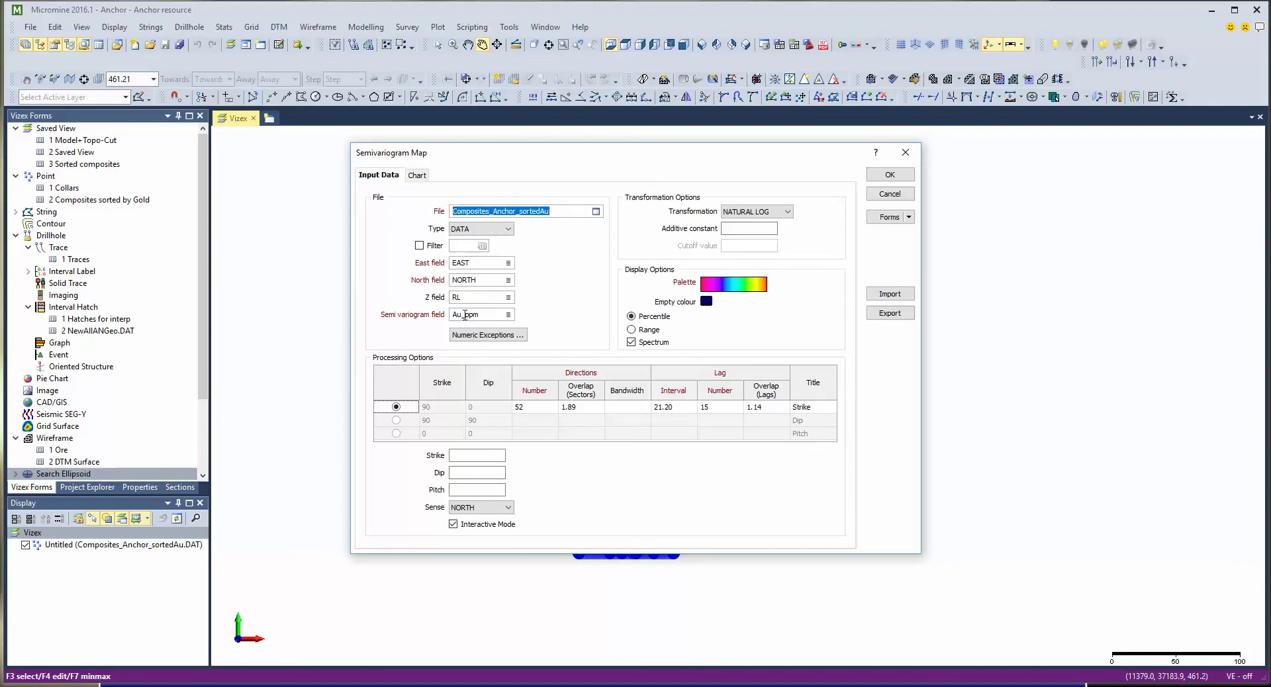
{"action": "left_click_drag", "start_coordinate": [480, 315], "coordinate": [447, 315]}
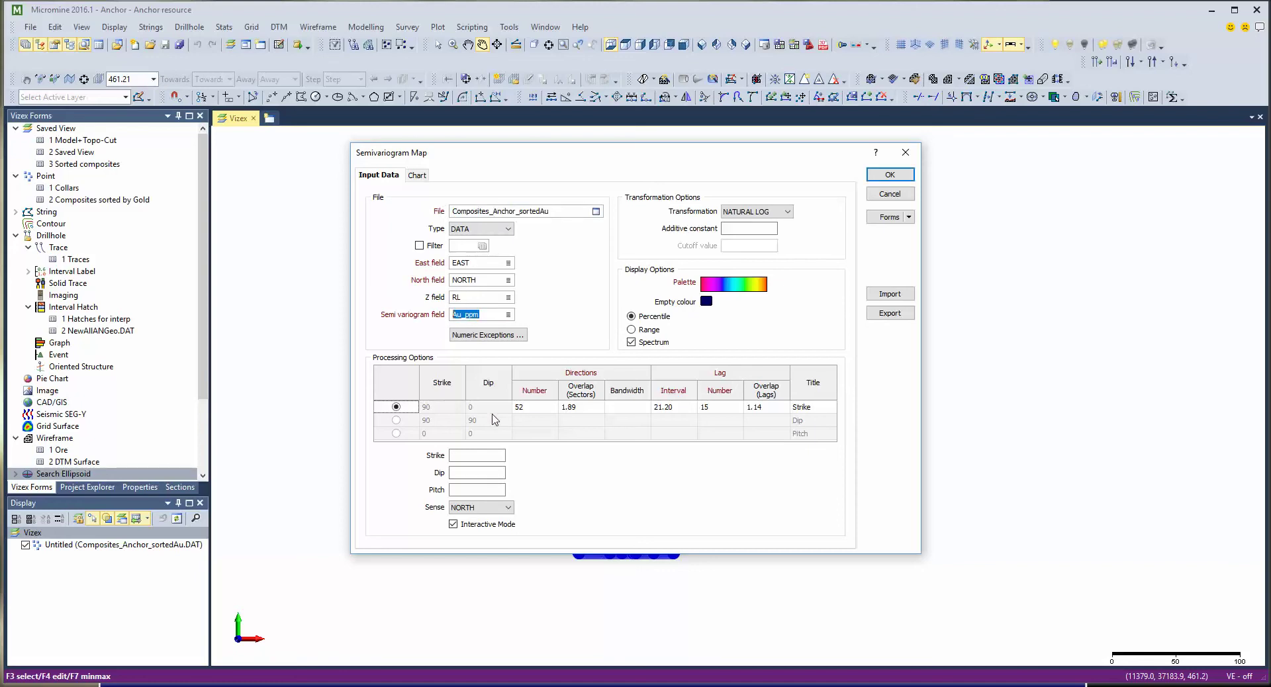
{"action": "left_click_drag", "start_coordinate": [542, 409], "coordinate": [512, 403]}
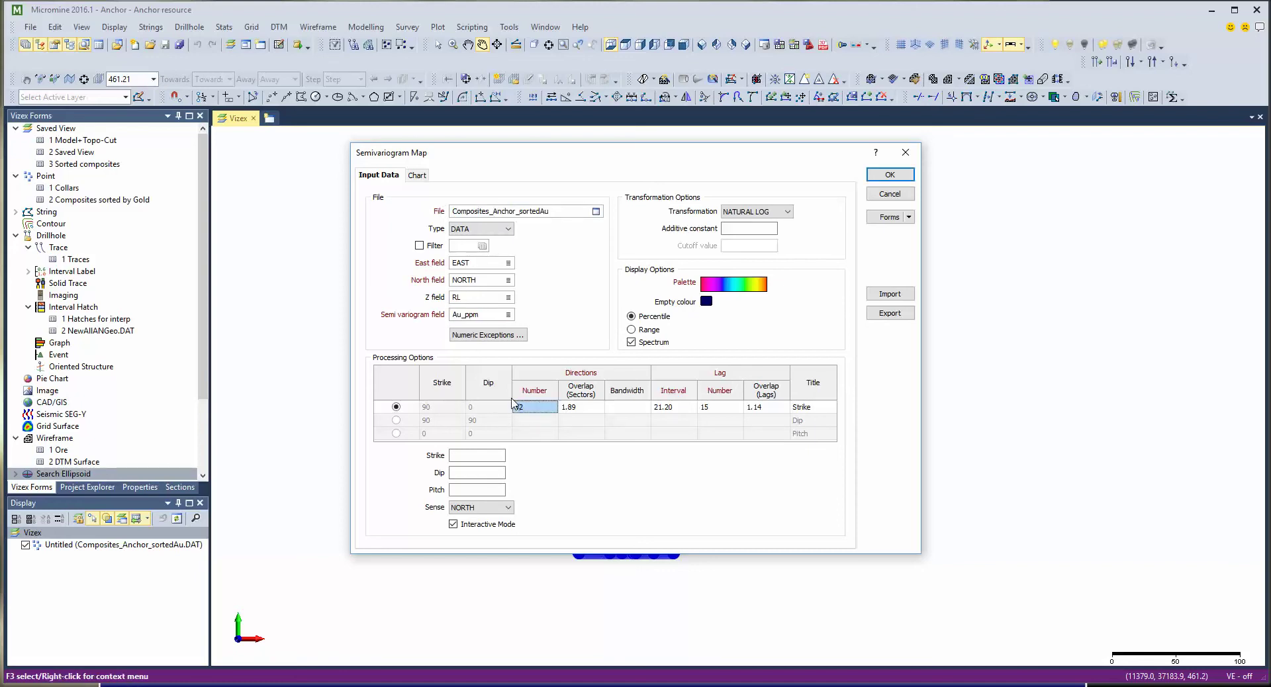
{"action": "type", "text": "38"}
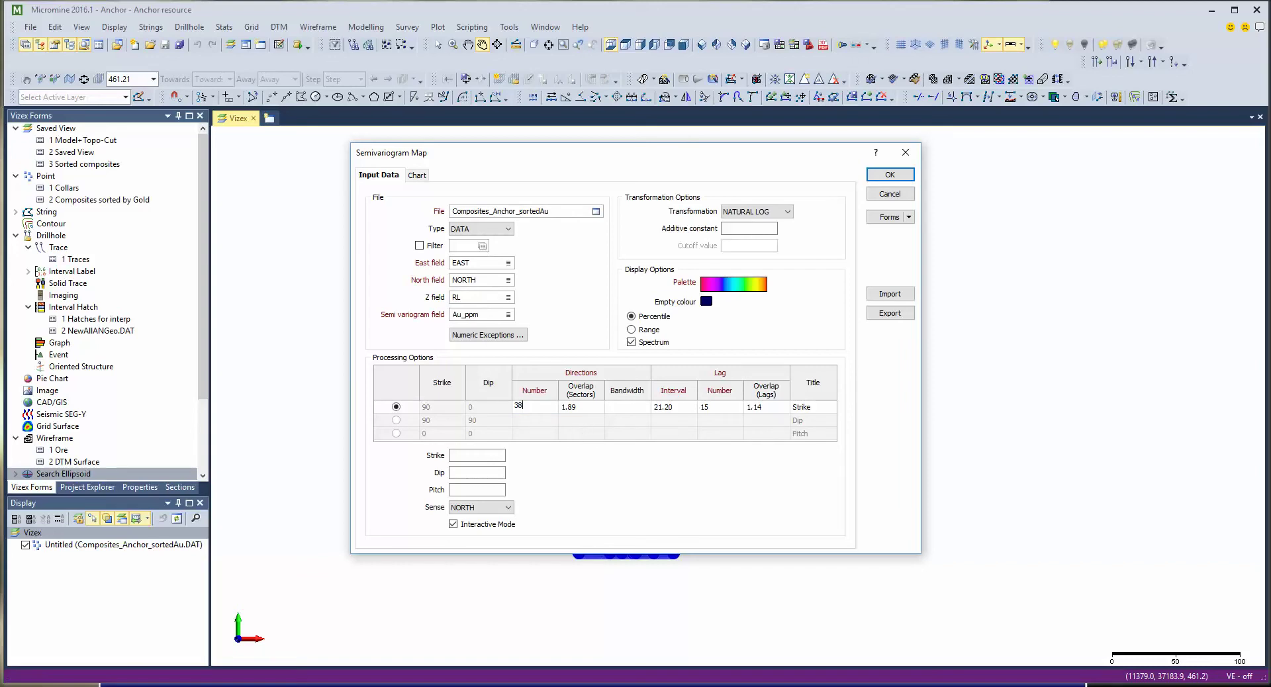
{"action": "key", "text": "Tab"}
{"action": "key", "text": "Tab"}
{"action": "type", "text": "2"}
{"action": "key", "text": "Tab"}
{"action": "key", "text": "Tab"}
{"action": "left_click", "coordinate": [888, 175]}
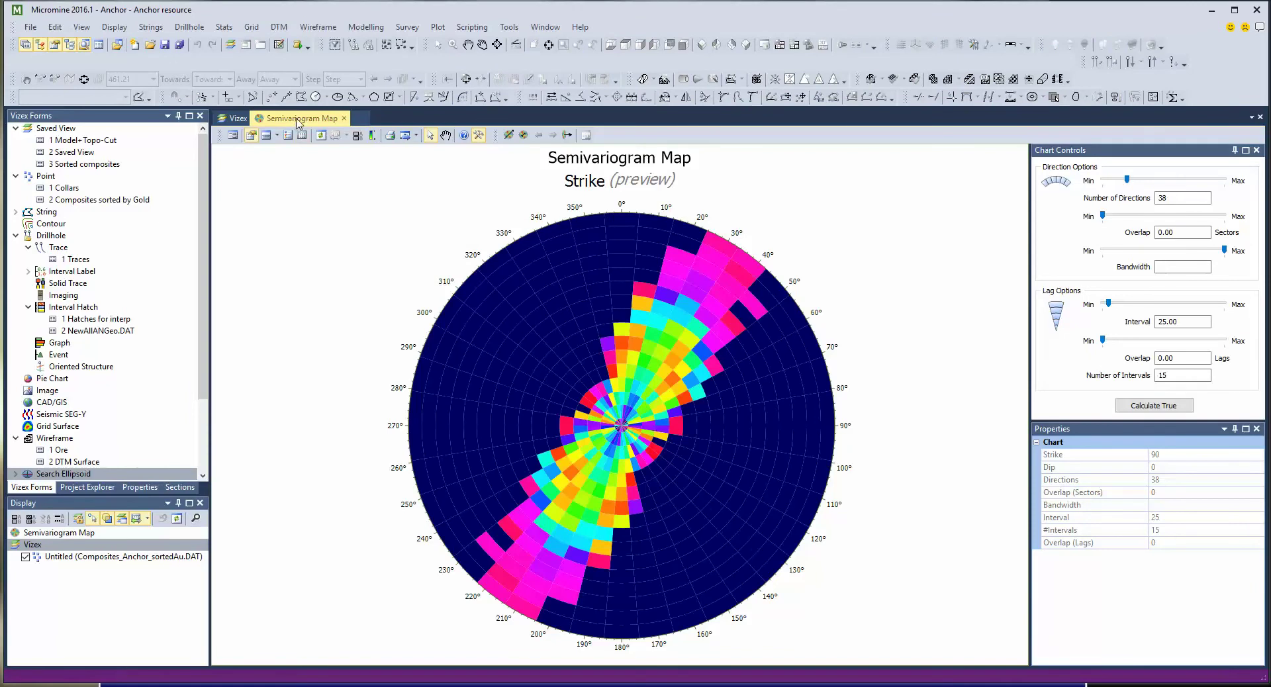
Dock the Semivariogram Map in a new vertical tab group beside the drillhole view and resize both panes.
{"action": "right_click_drag", "start_coordinate": [411, 204], "coordinate": [410, 204]}
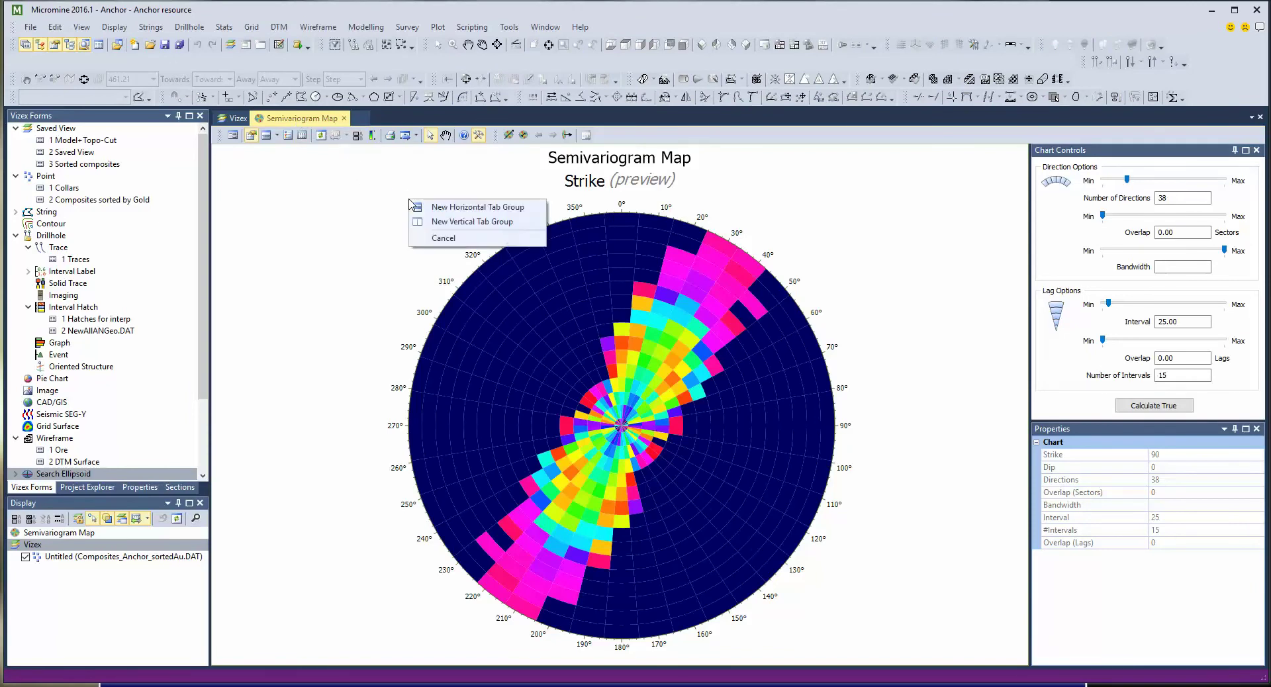
{"action": "left_click", "coordinate": [447, 223]}
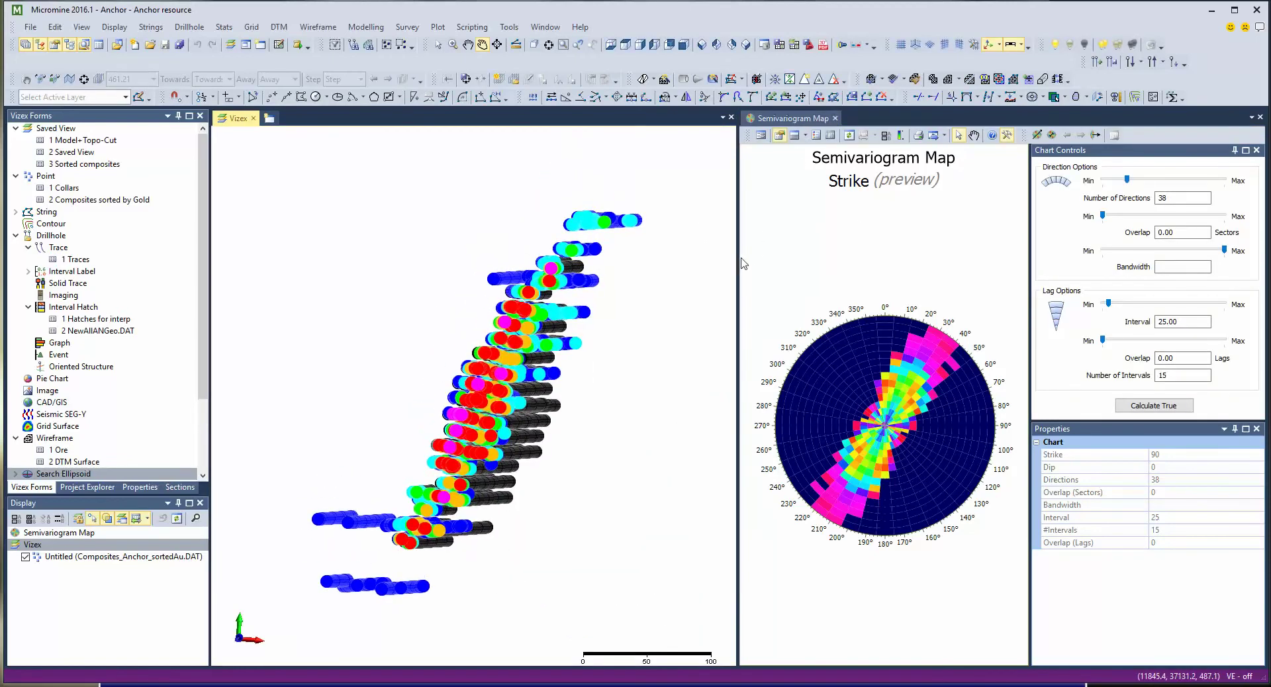
{"action": "left_click_drag", "start_coordinate": [736, 258], "coordinate": [574, 259]}
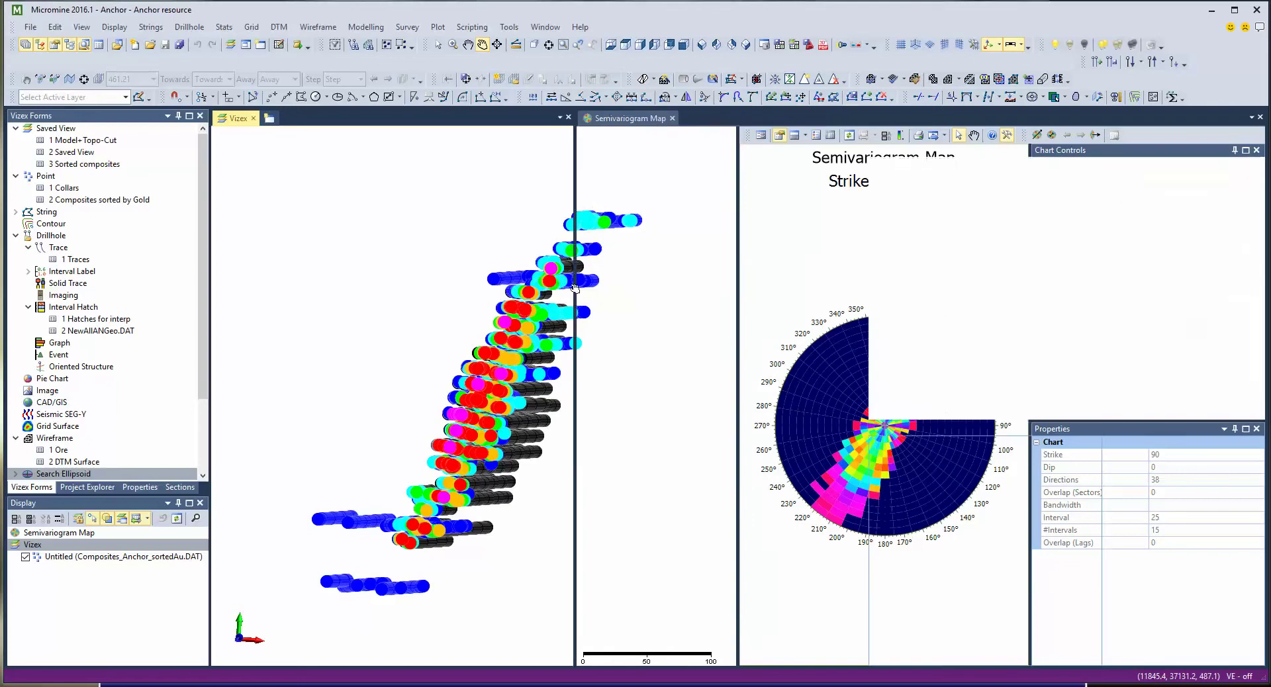
{"action": "left_click_drag", "start_coordinate": [390, 374], "coordinate": [559, 402]}
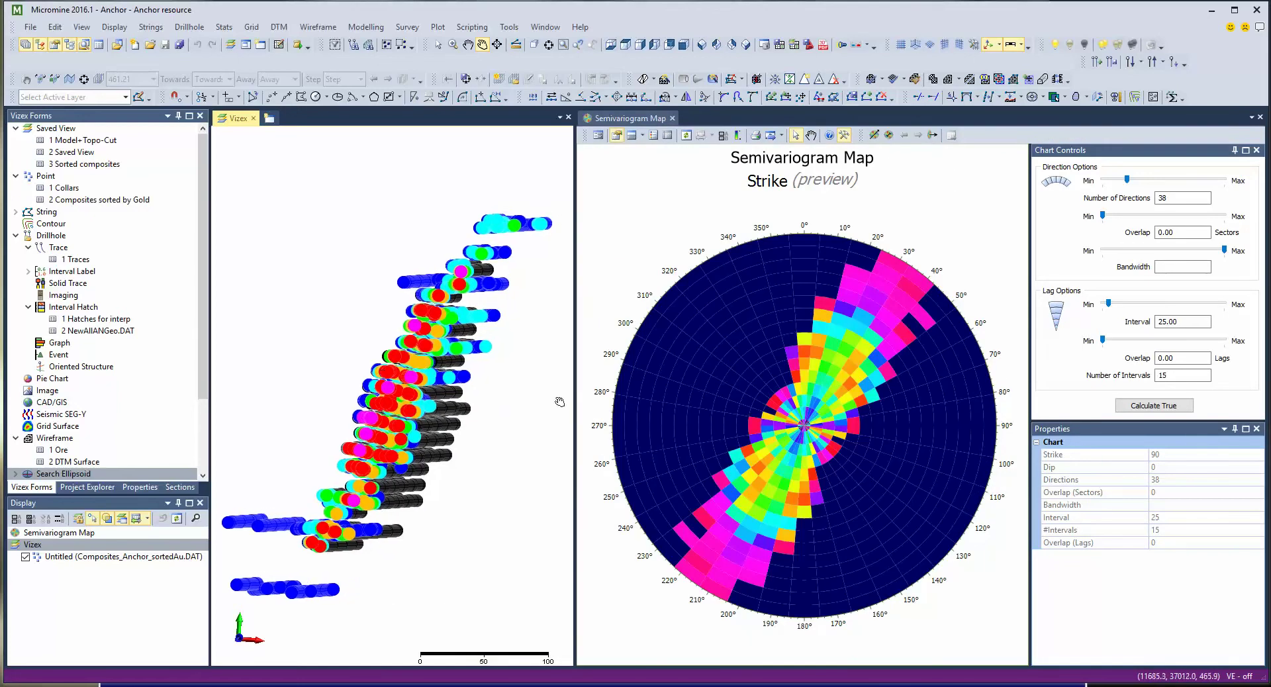
Align the drillhole view to the map and set 82 directions, 0.95 sector overlap, lag 28.92, overlap 0.42.
{"action": "left_click", "coordinate": [934, 135]}
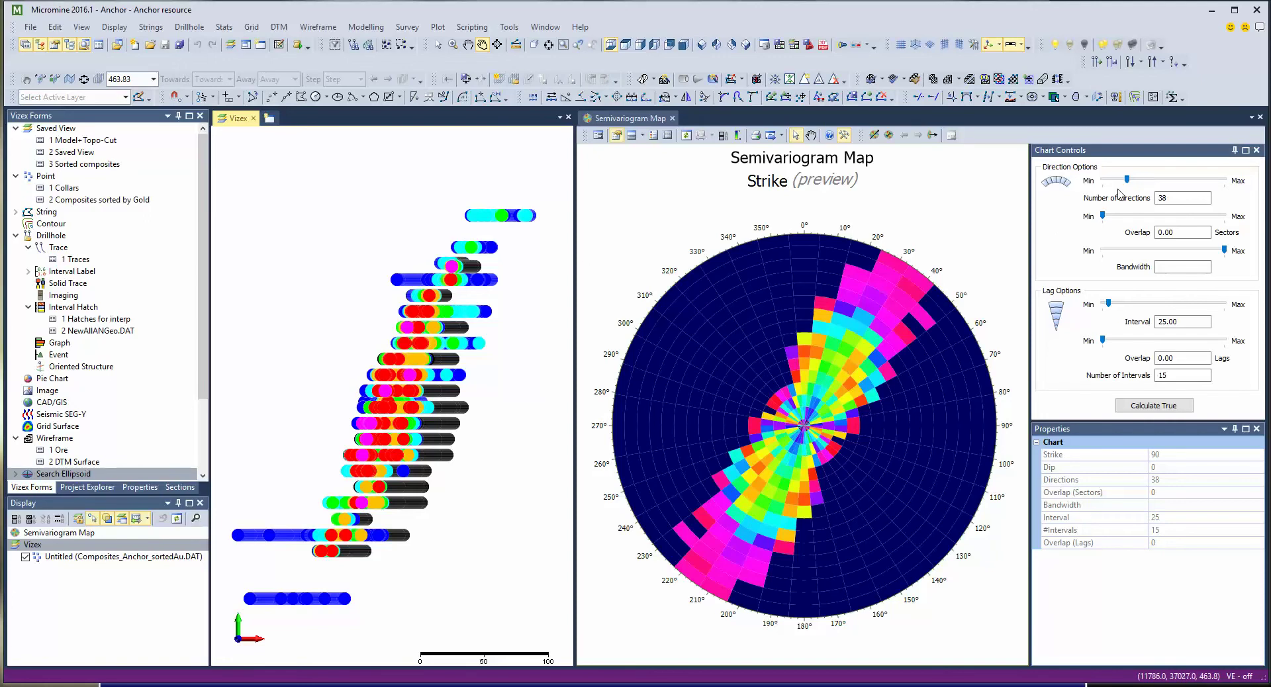
{"action": "mouse_move", "coordinate": [1102, 215]}
{"action": "left_mouse_down"}
{"action": "mouse_move", "coordinate": [1118, 218]}
{"action": "mouse_move", "coordinate": [1110, 237]}
{"action": "left_mouse_up"}
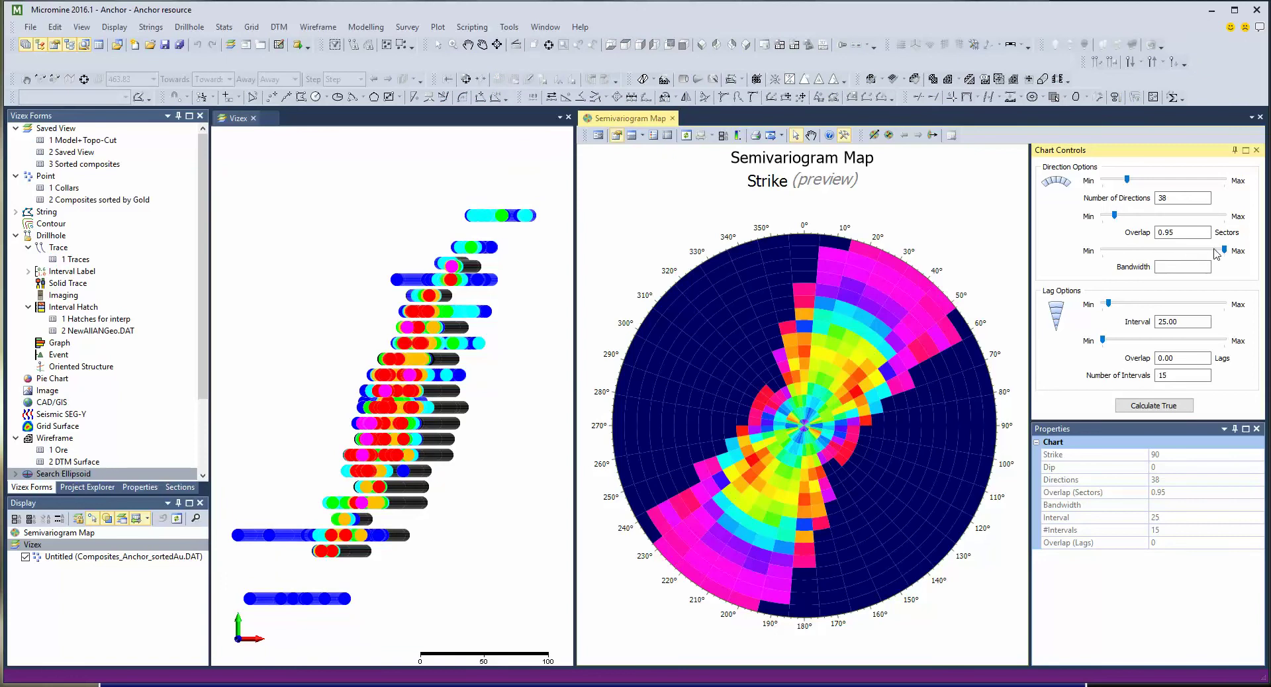
{"action": "left_click_drag", "start_coordinate": [1127, 179], "coordinate": [1158, 180]}
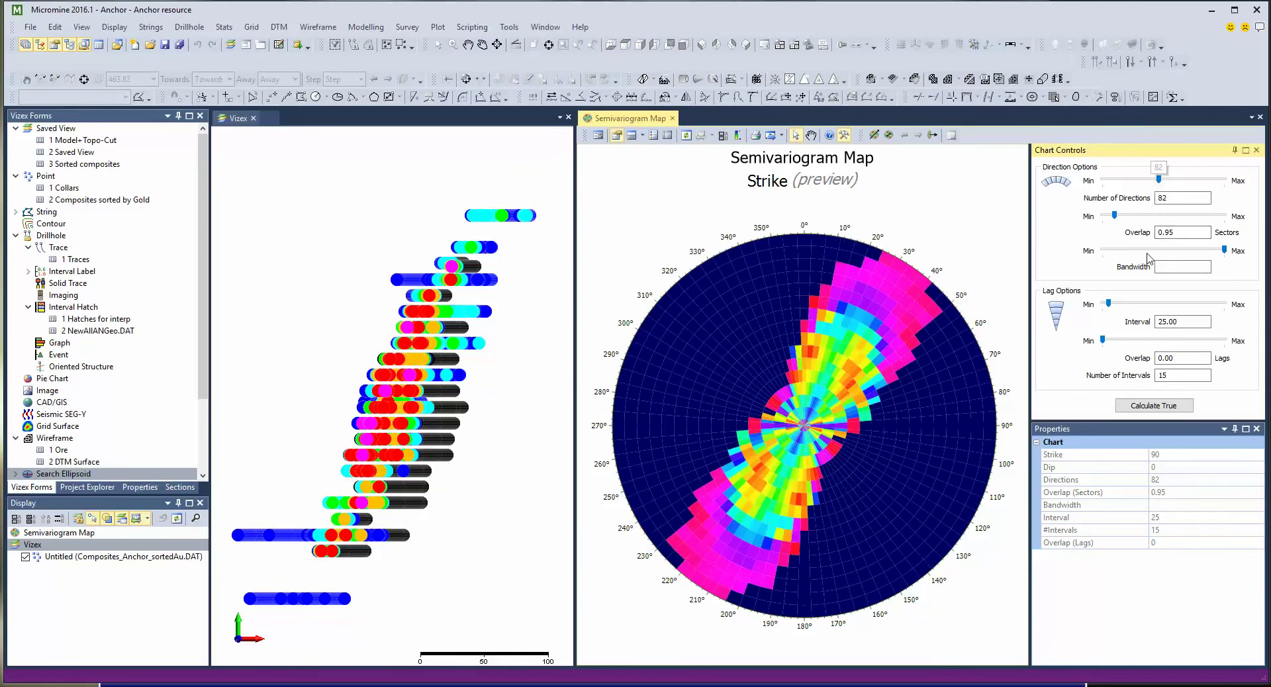
{"action": "left_click_drag", "start_coordinate": [1110, 305], "coordinate": [1115, 340]}
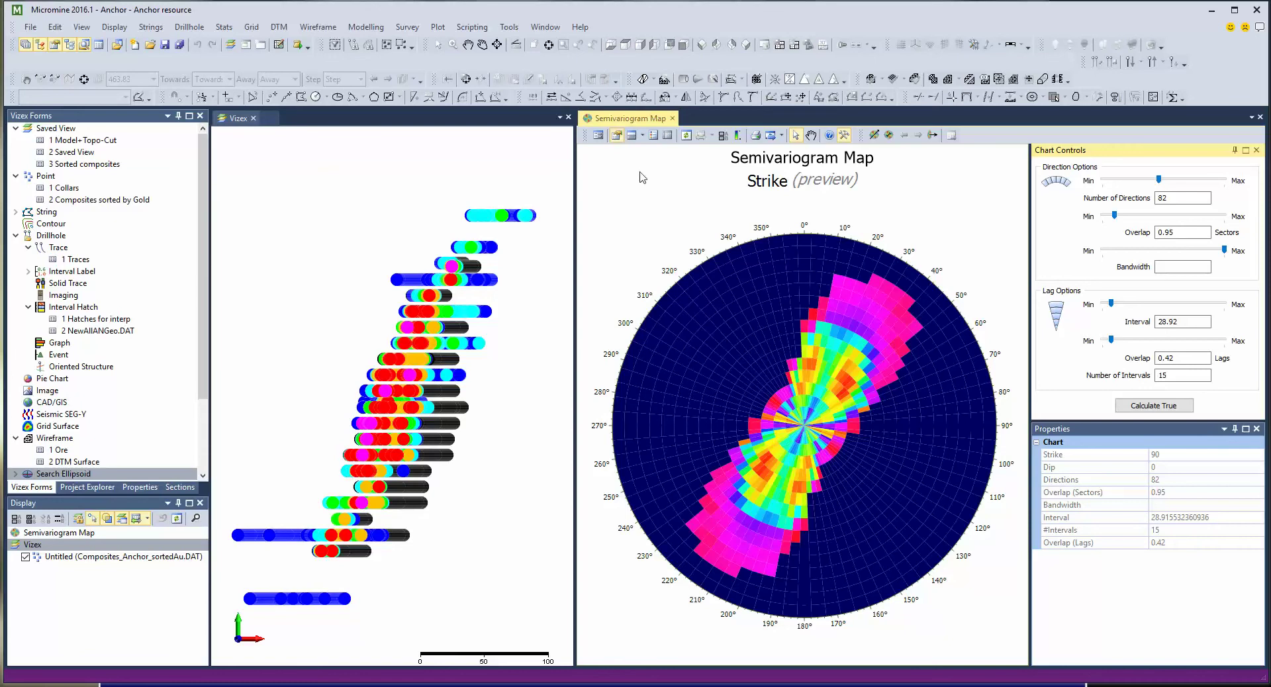
Pick the strike direction at about 24° on the map and advance to the Dip map.
{"action": "left_click", "coordinate": [874, 134]}
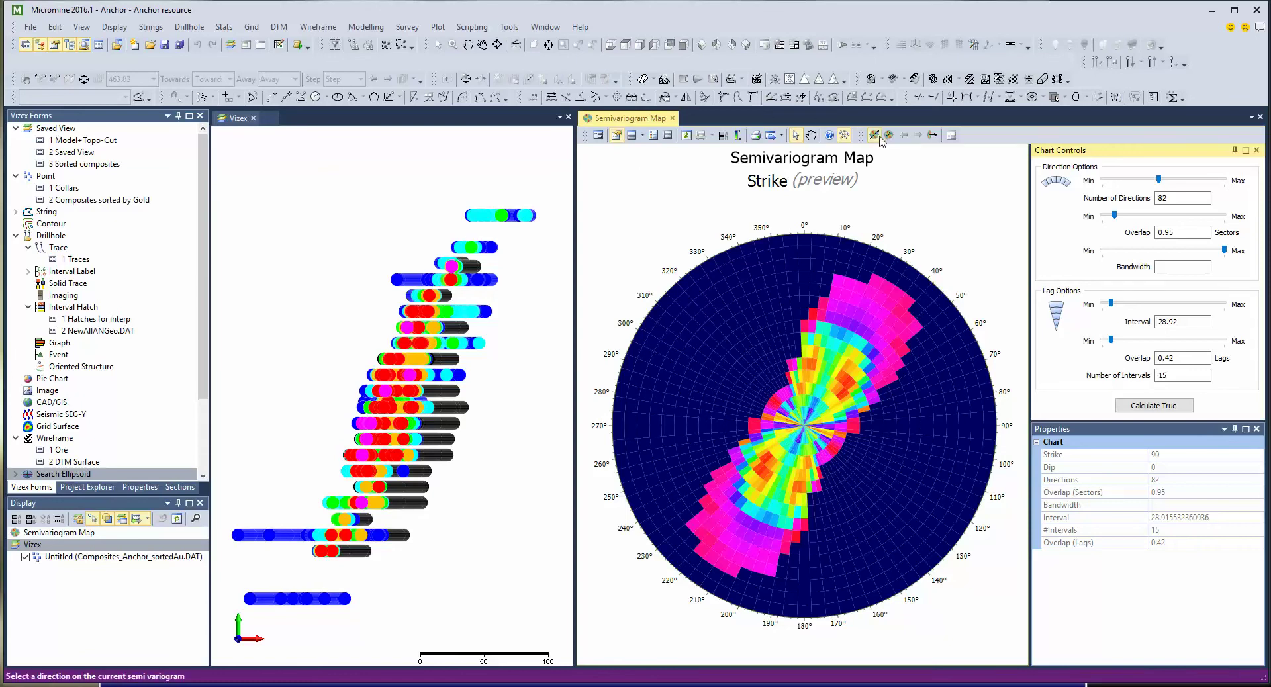
{"action": "left_click", "coordinate": [851, 326]}
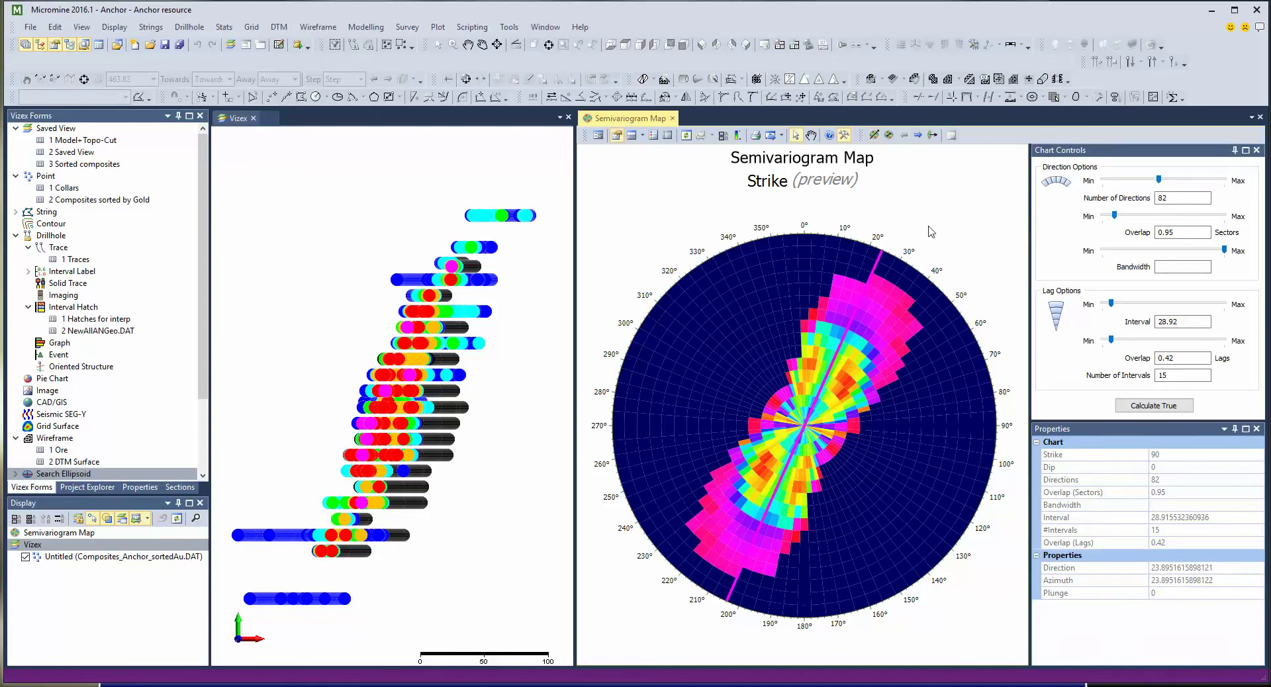
{"action": "left_click", "coordinate": [917, 135]}
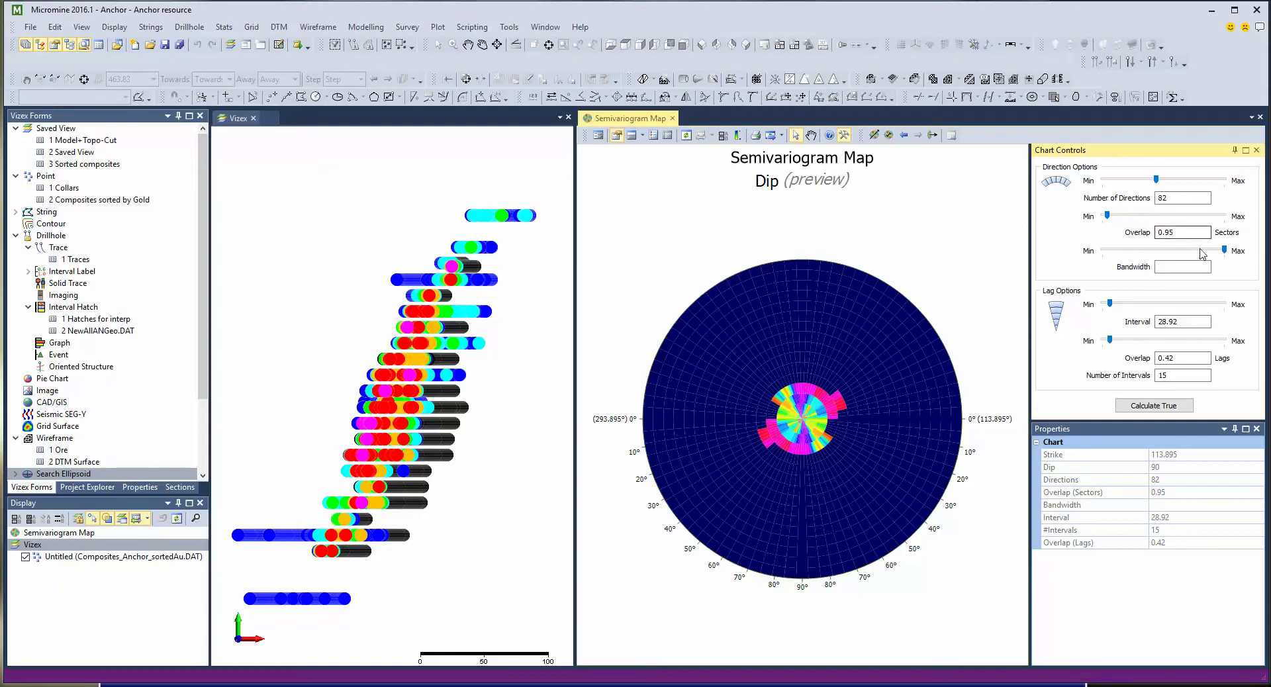
Give the Dip map a 15.32 lag with 0.48 overlap, then align and zoom the drillhole view.
{"action": "left_click", "coordinate": [1113, 304]}
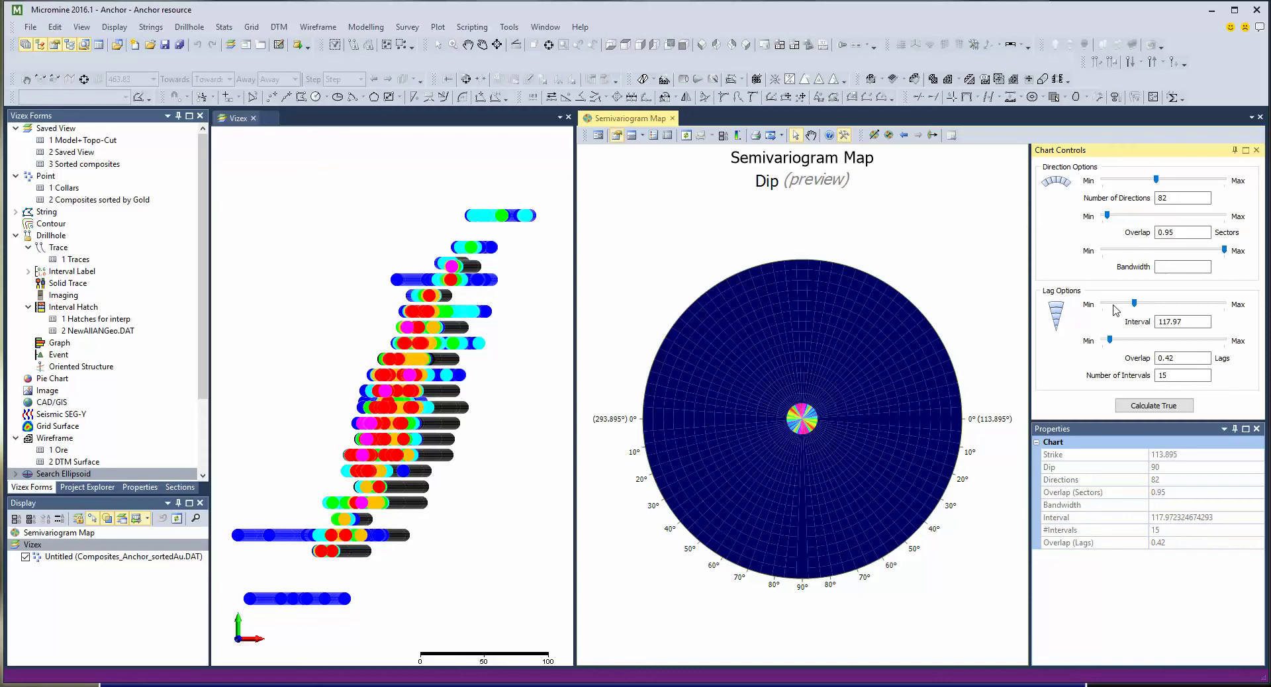
{"action": "left_click_drag", "start_coordinate": [1137, 305], "coordinate": [1111, 339]}
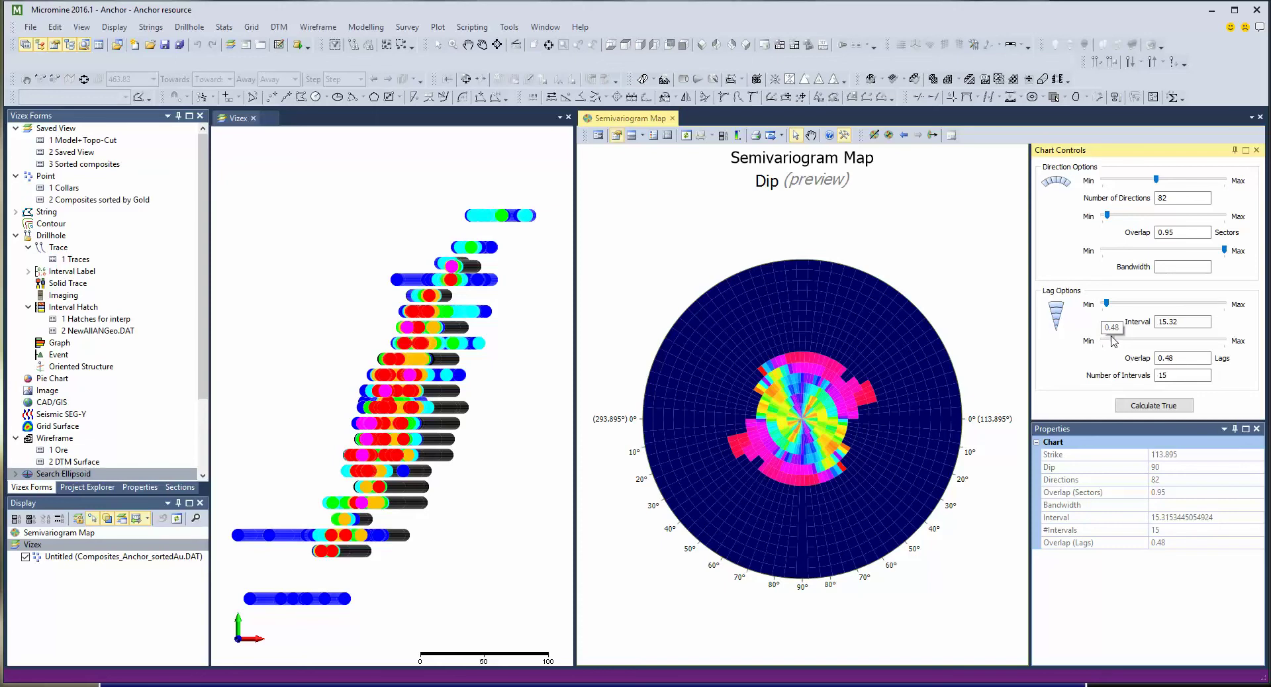
{"action": "left_click_drag", "start_coordinate": [1157, 187], "coordinate": [1159, 187]}
{"action": "left_click", "coordinate": [933, 136]}
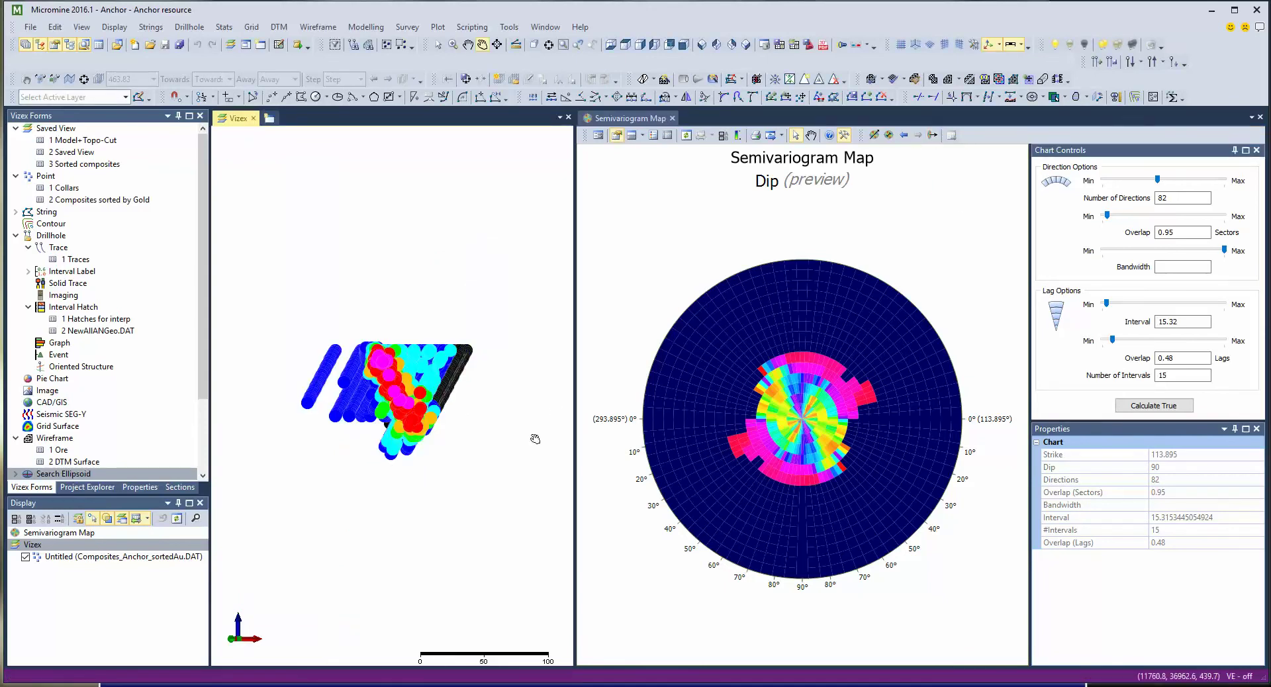
{"action": "scroll", "coordinate": [388, 381], "scroll_direction": "up", "scroll_amount": 3}
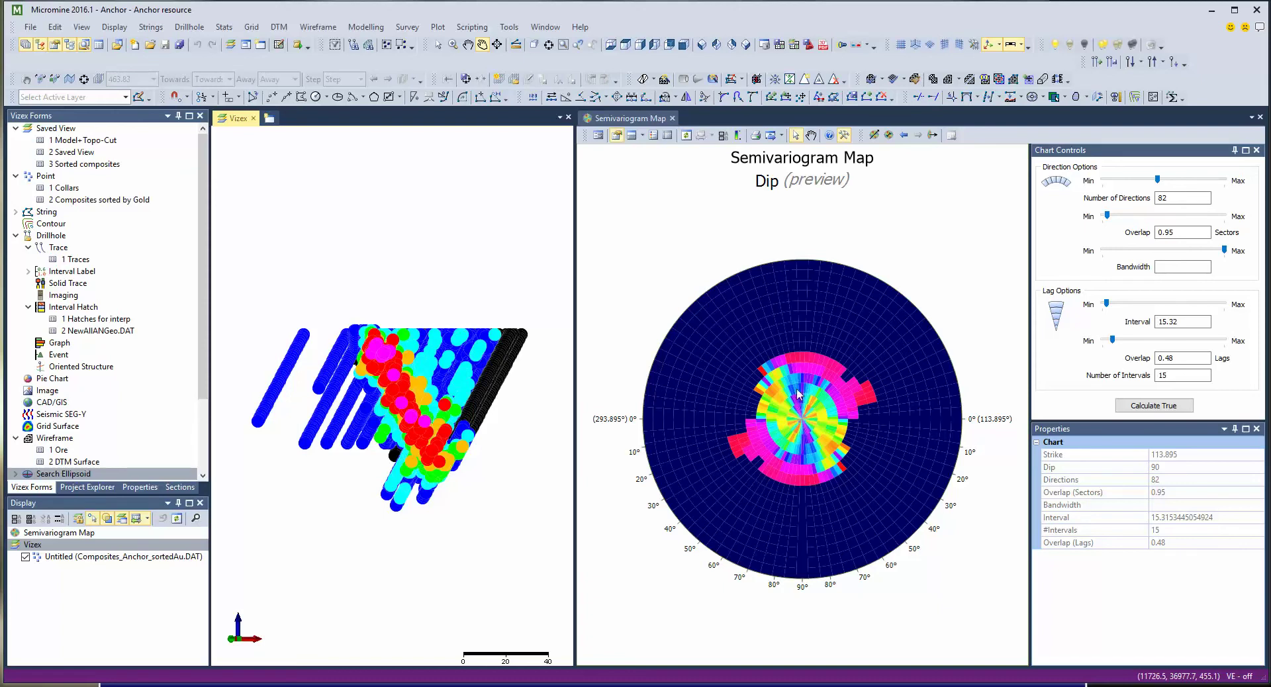
Pick the dip direction at about 69° on the map and advance to the Pitch map.
{"action": "left_click", "coordinate": [874, 135]}
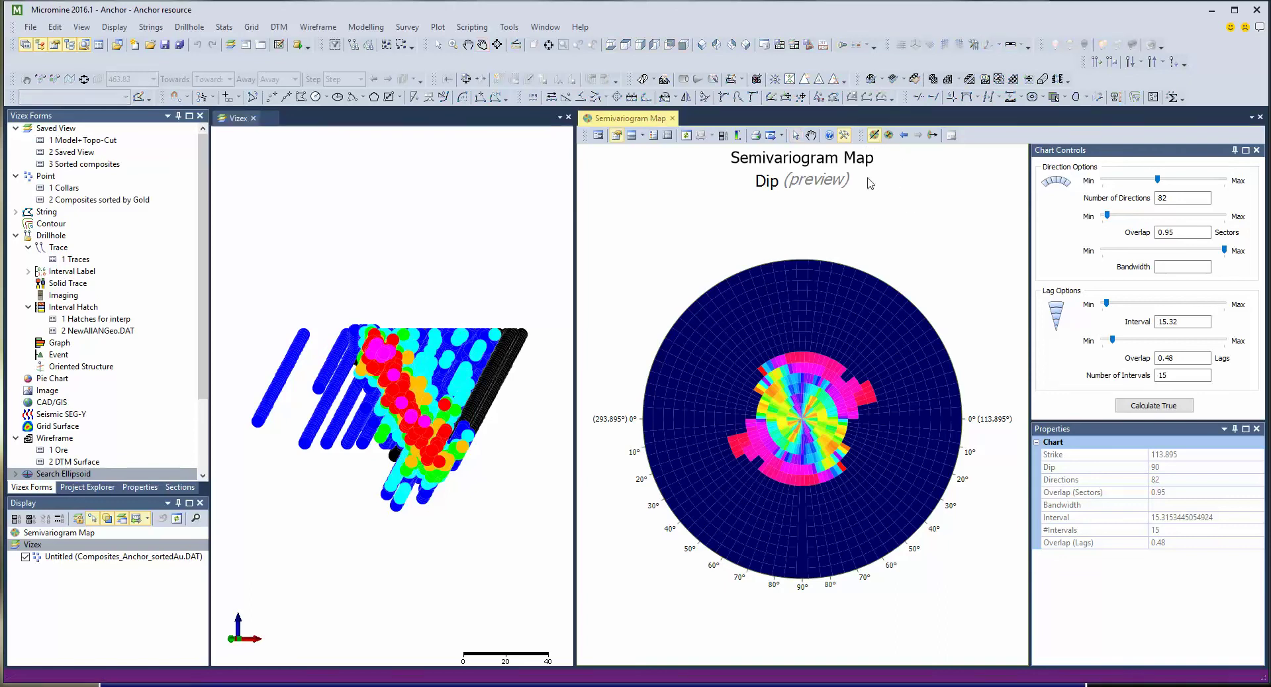
{"action": "left_click", "coordinate": [782, 361]}
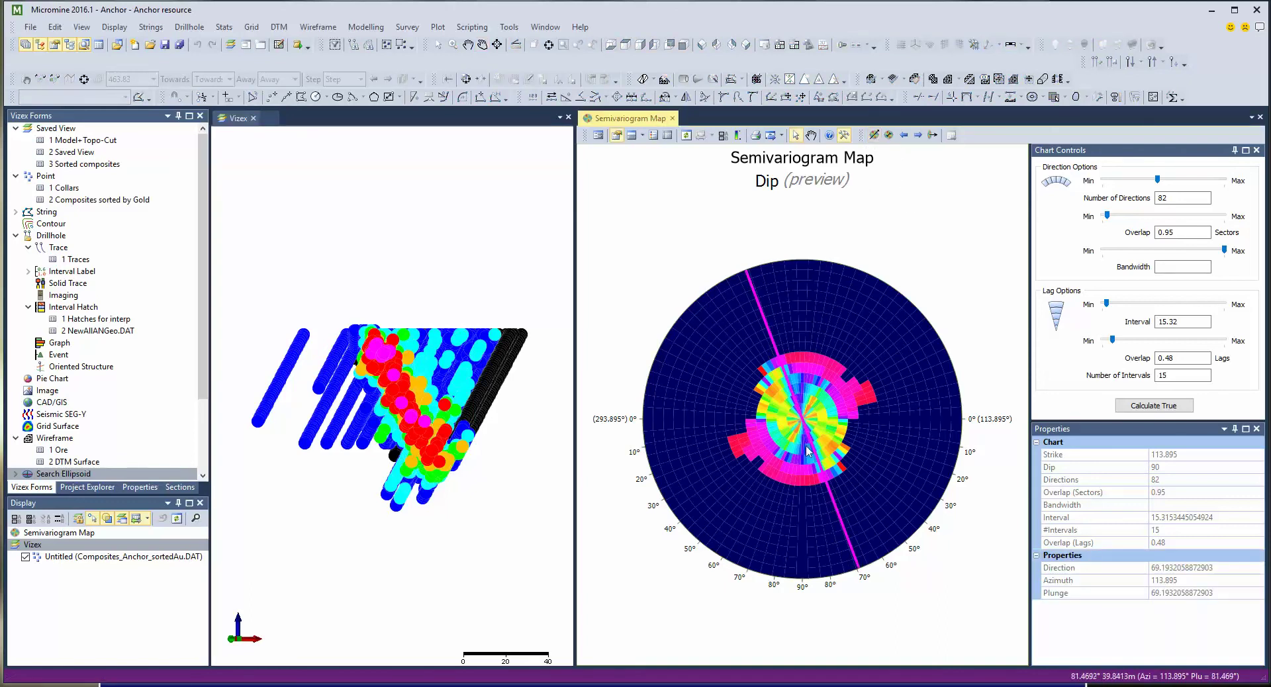
{"action": "left_click", "coordinate": [917, 135]}
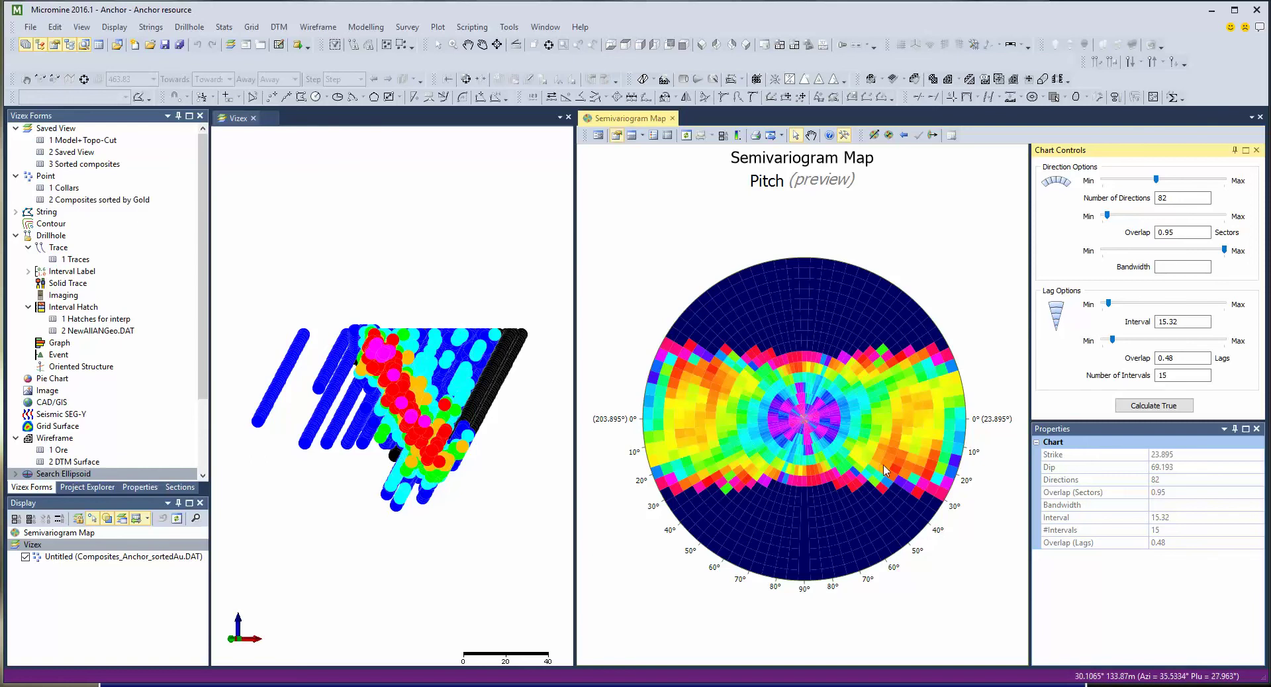
Align the drillholes to the pitch plane and set lag 25.48, sector overlap 2.20, lag overlap 1.08.
{"action": "left_click", "coordinate": [931, 137]}
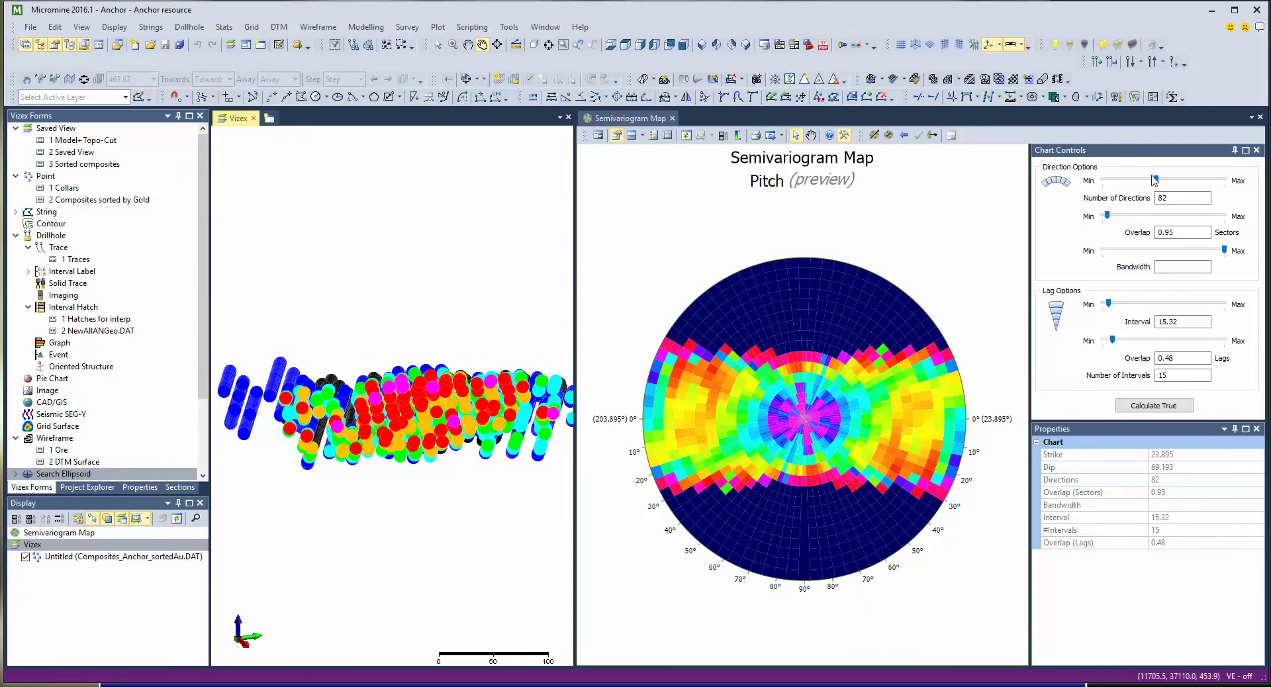
{"action": "left_click_drag", "start_coordinate": [1109, 303], "coordinate": [1123, 337]}
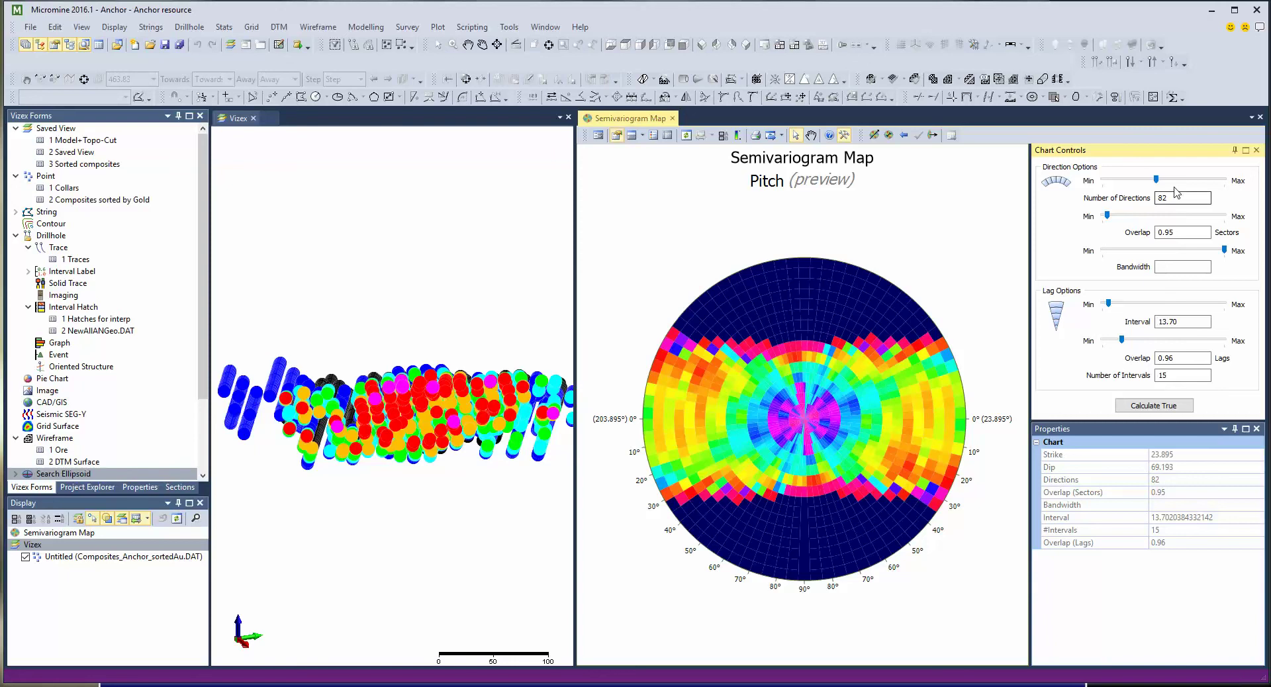
{"action": "mouse_move", "coordinate": [1107, 217]}
{"action": "left_mouse_down"}
{"action": "mouse_move", "coordinate": [1135, 218]}
{"action": "mouse_move", "coordinate": [1116, 223]}
{"action": "left_mouse_up"}
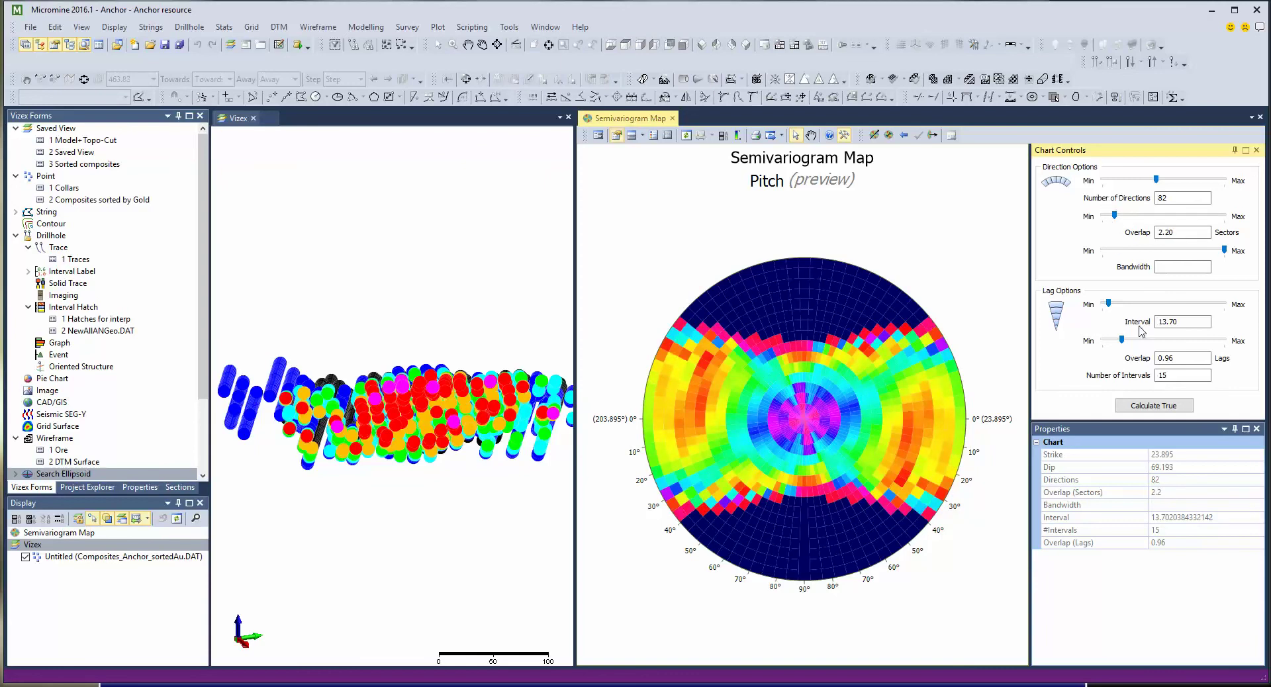
{"action": "left_click_drag", "start_coordinate": [1124, 345], "coordinate": [1116, 309]}
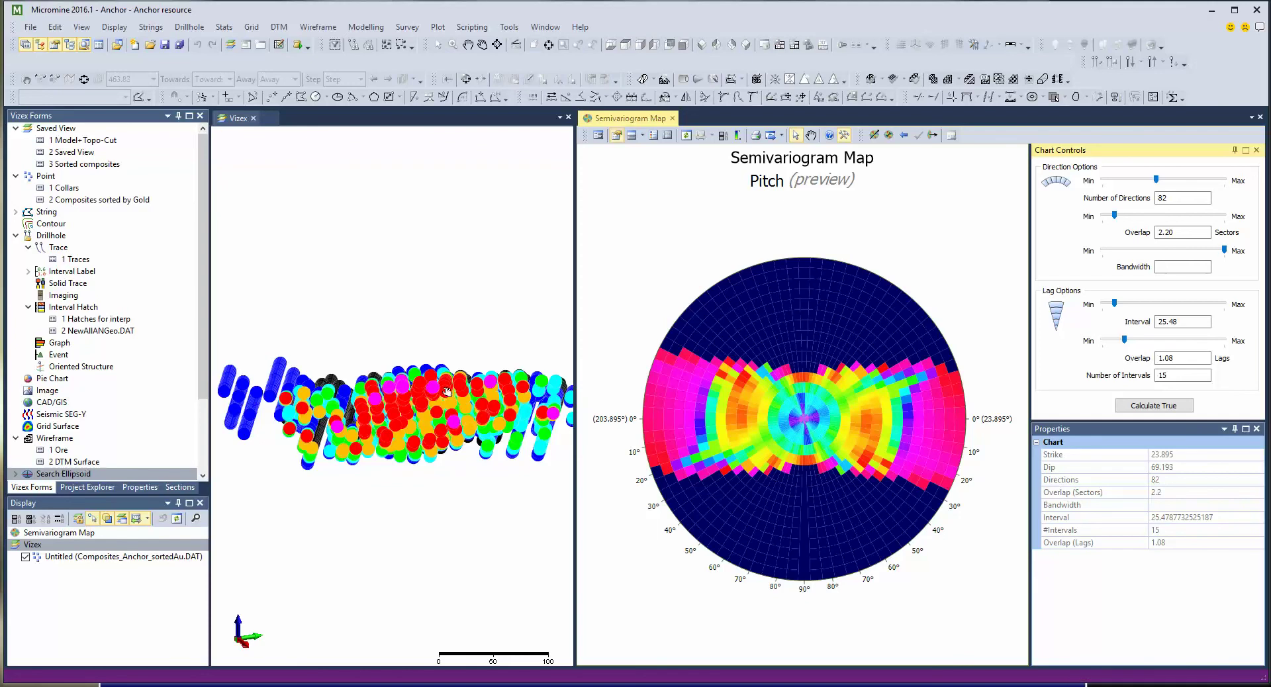
Pick the pitch direction at about 26° and run Calculate True for the full Pitch map.
{"action": "left_click", "coordinate": [873, 136]}
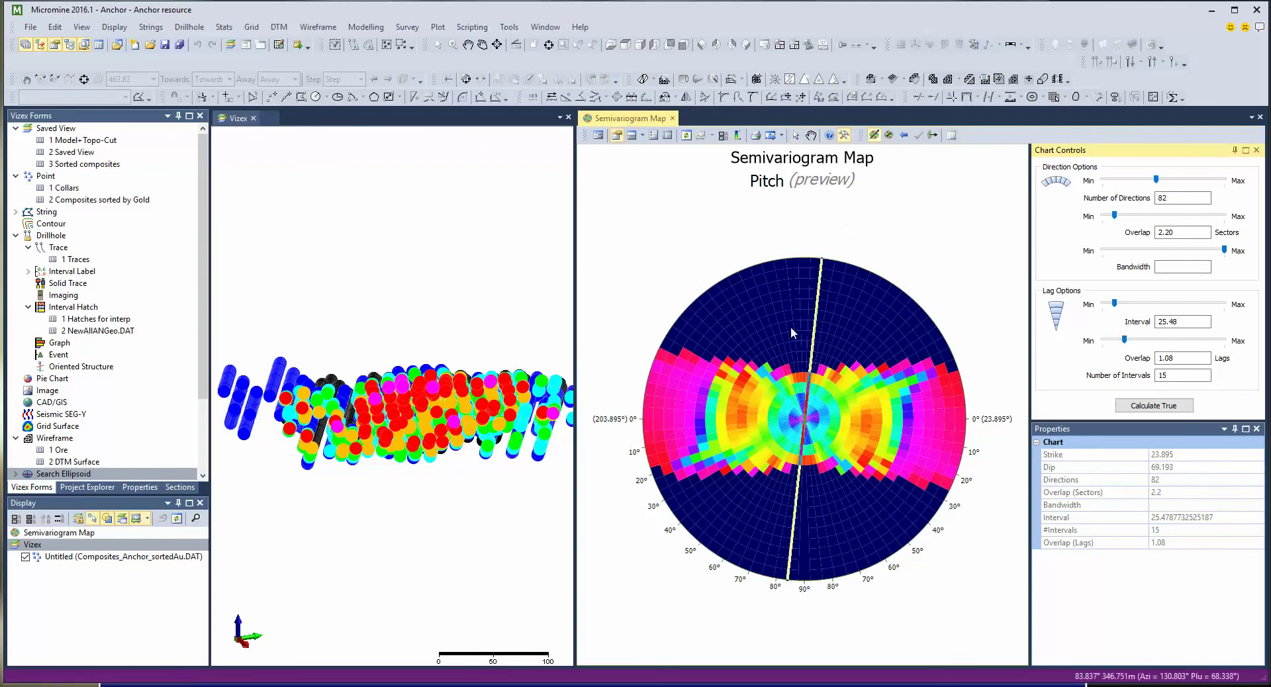
{"action": "left_click", "coordinate": [709, 467]}
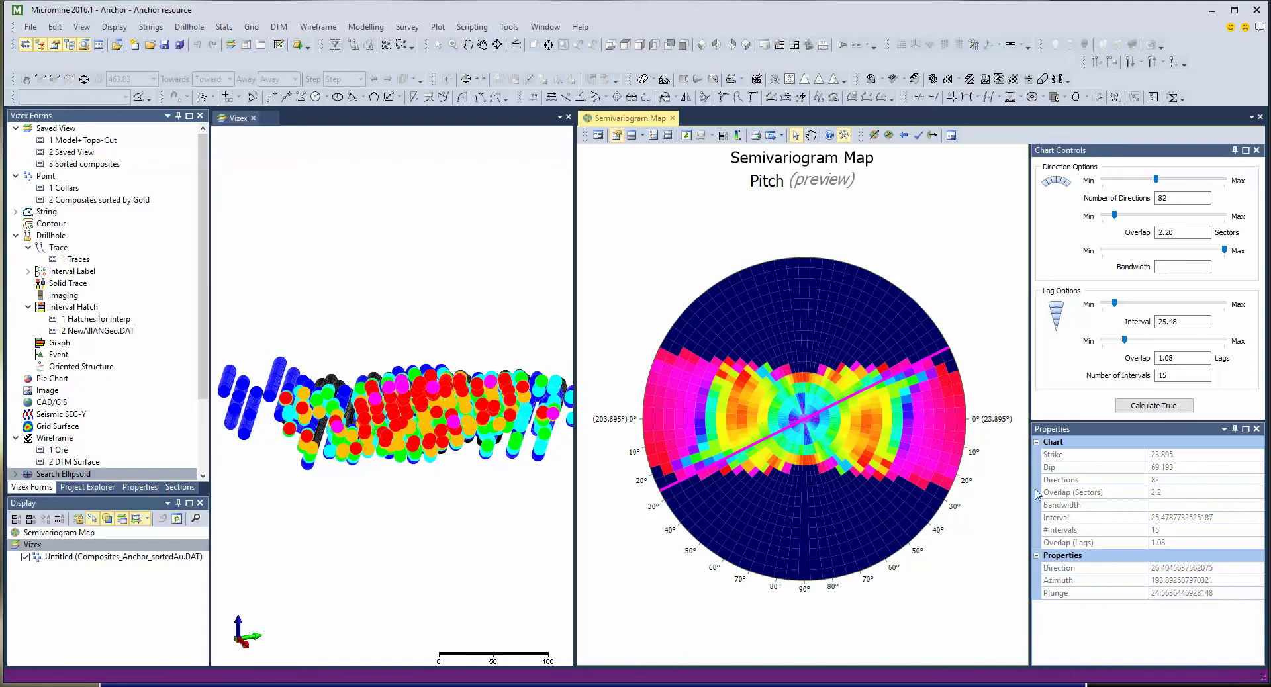
{"action": "left_click", "coordinate": [1168, 409]}
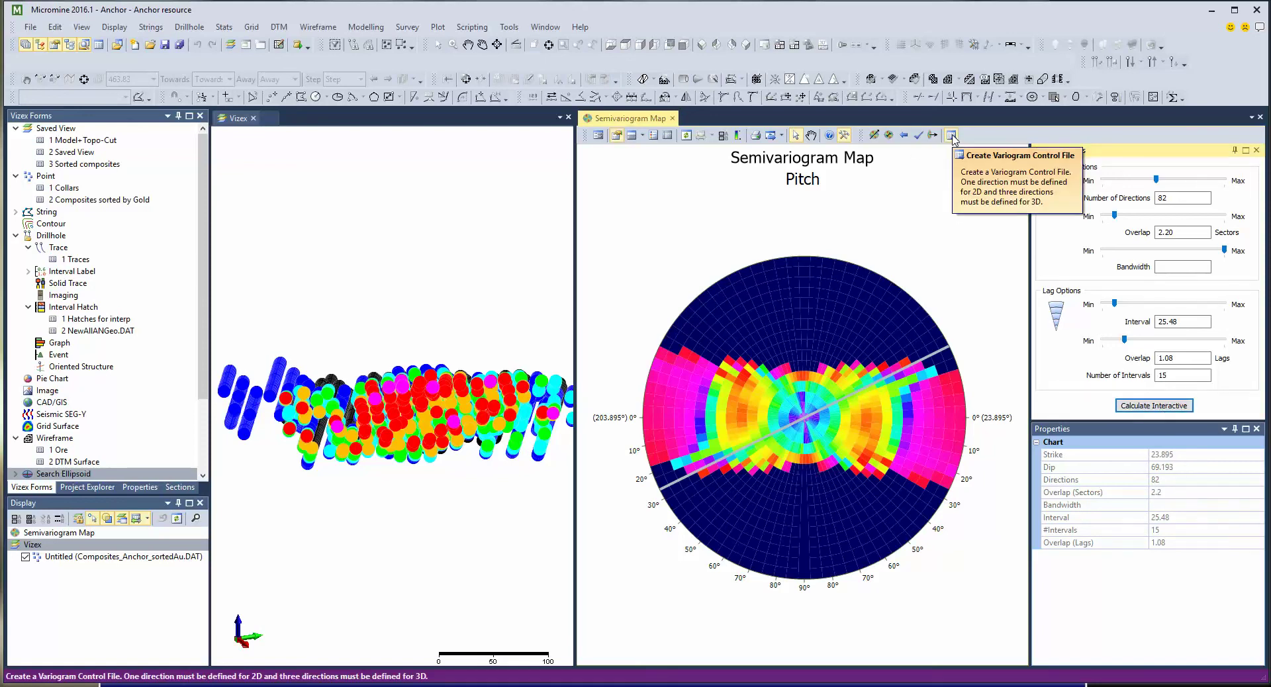
Create a variogram control file named Anchor_VarMap from the picked strike, dip and pitch.
{"action": "left_click", "coordinate": [951, 136]}
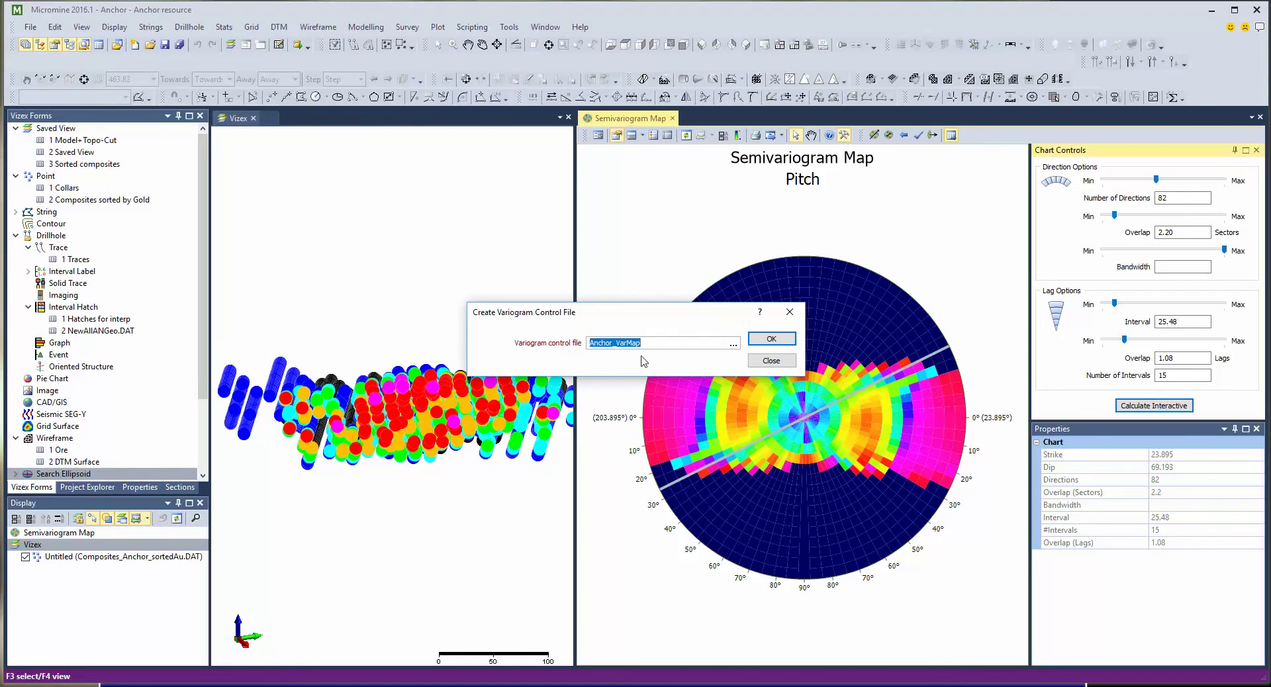
{"action": "left_click", "coordinate": [651, 345]}
{"action": "left_click", "coordinate": [761, 340]}
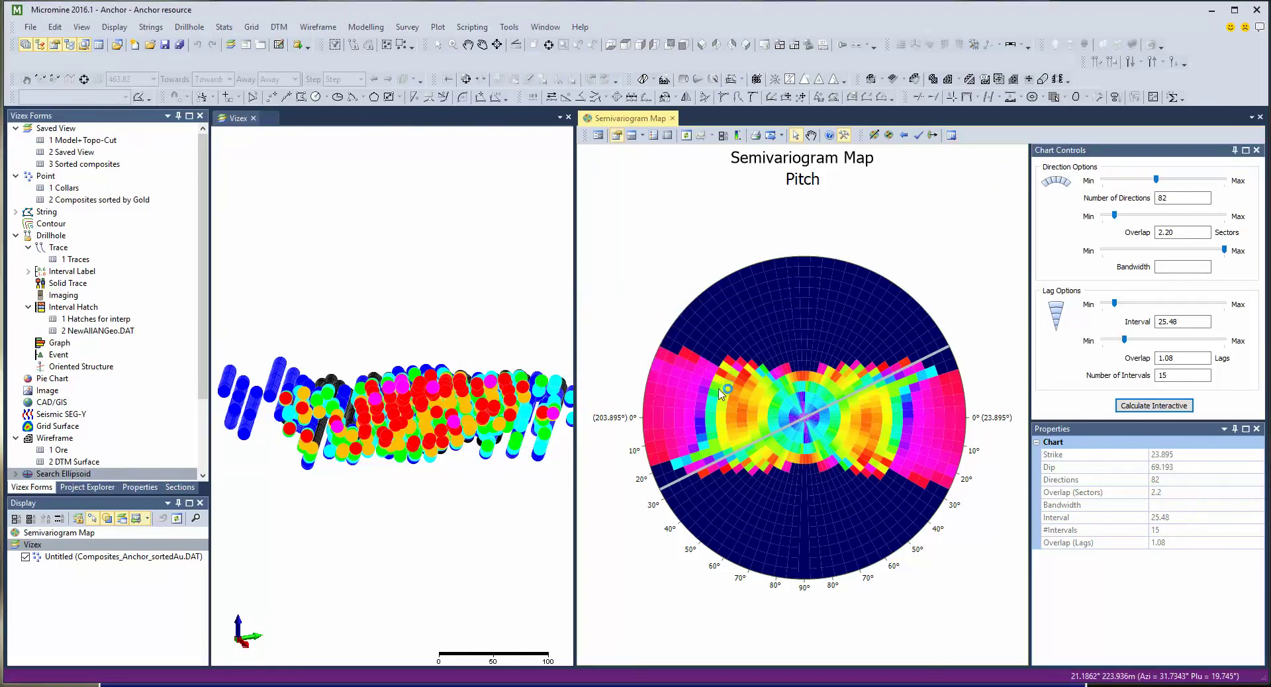